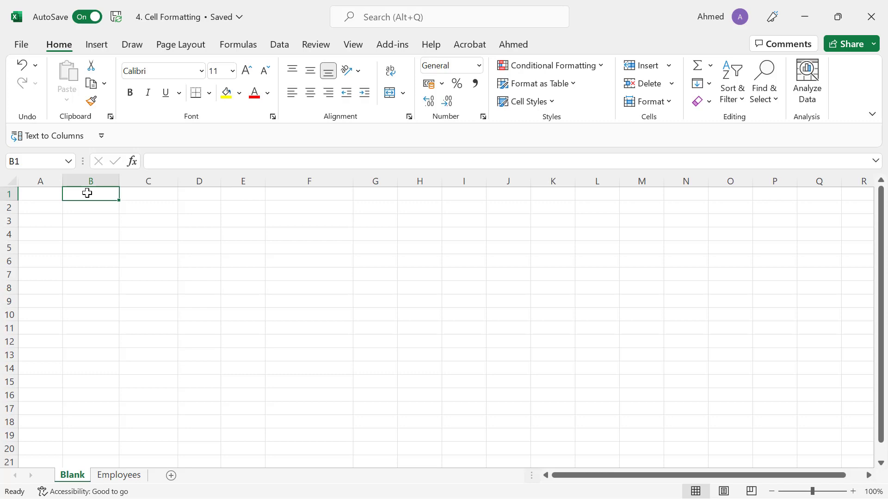
- Enter 1000 in cell B1 and set its font color to standard red
{"action": "type", "text": "1000"}
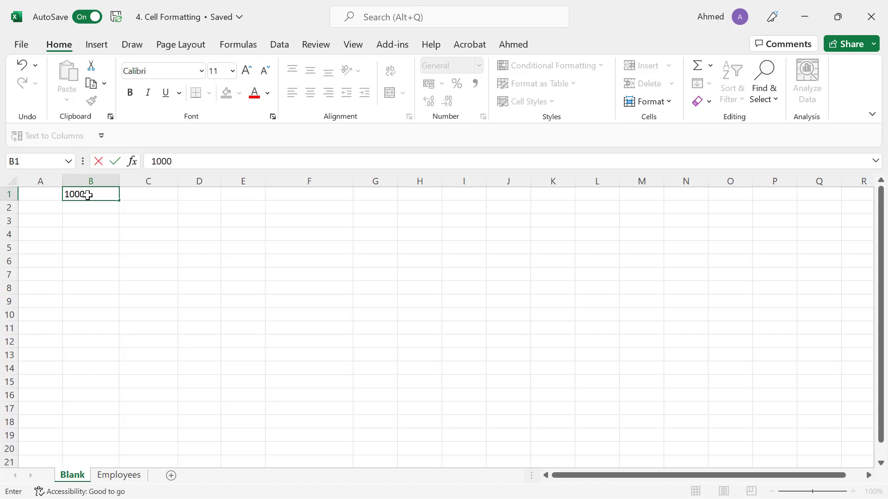
{"action": "key", "text": "Return"}
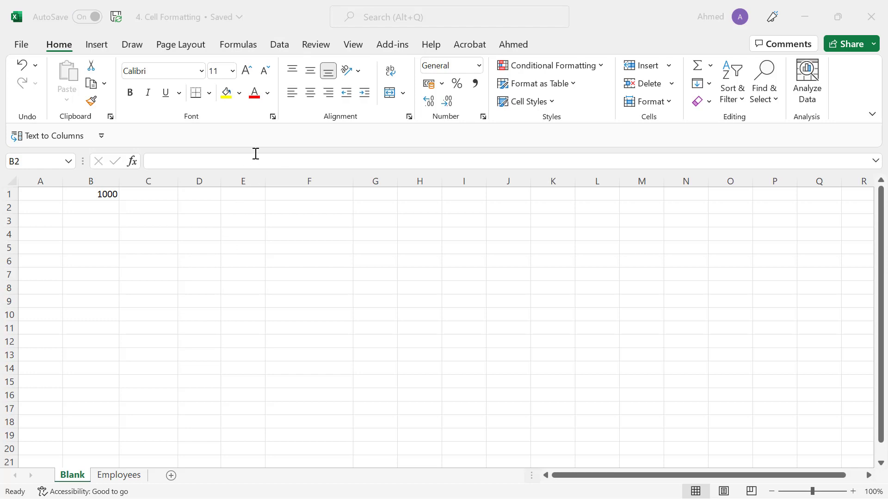
{"action": "left_click", "coordinate": [69, 50]}
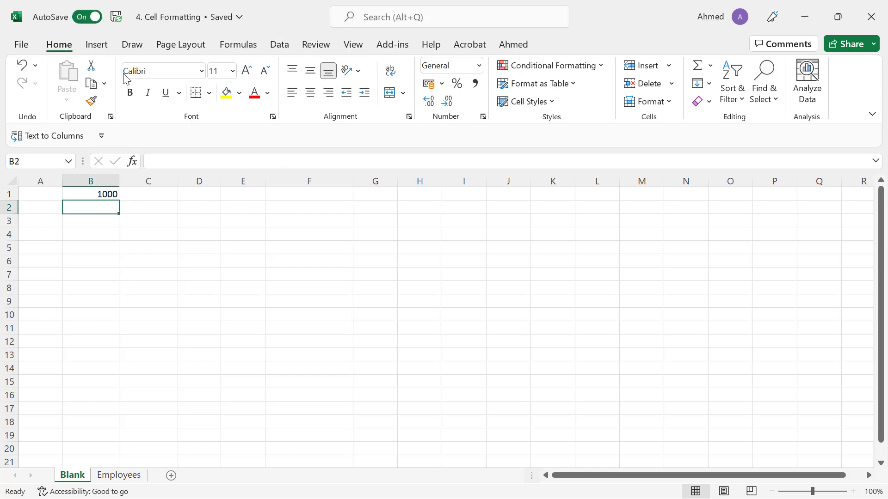
{"action": "left_click", "coordinate": [103, 195]}
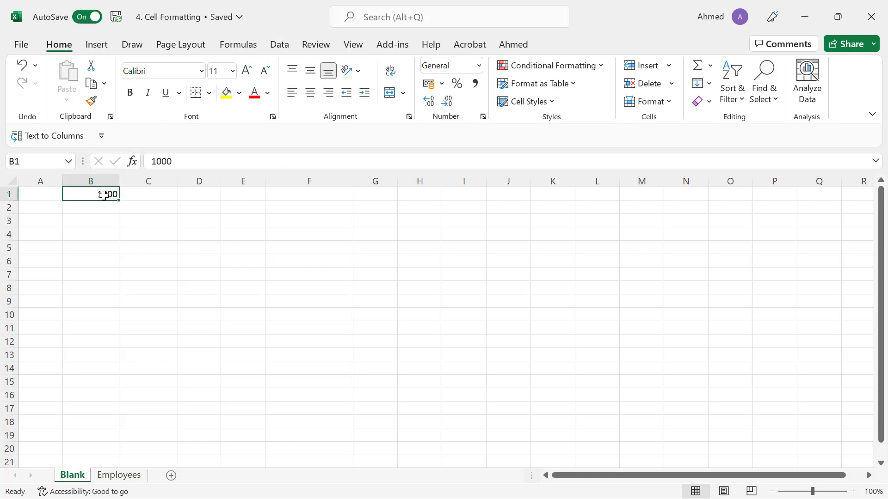
{"action": "left_click", "coordinate": [269, 94]}
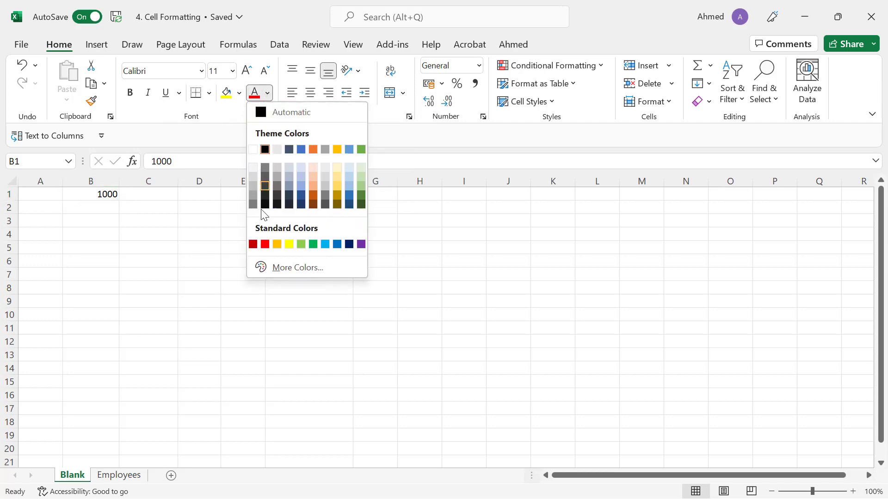
{"action": "left_click", "coordinate": [265, 245]}
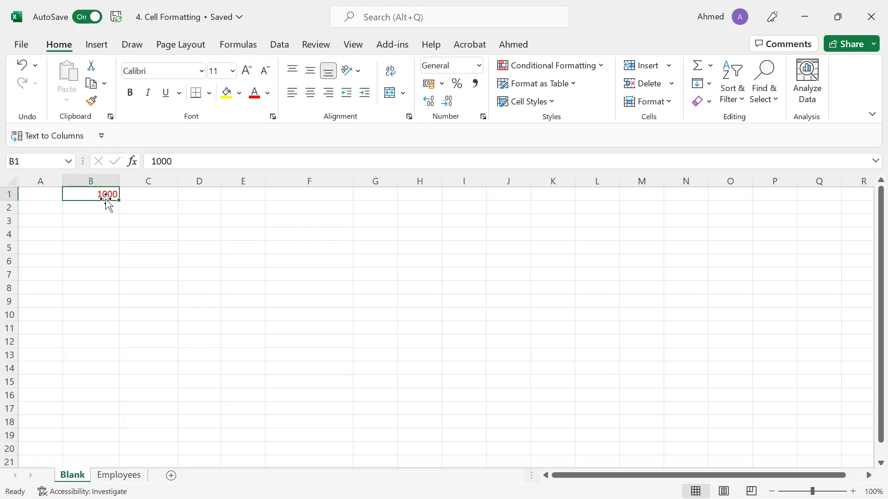
- Replace the content of cell B1 with the text abc and reselect the cell
{"action": "key", "text": "Delete"}
{"action": "type", "text": "abc"}
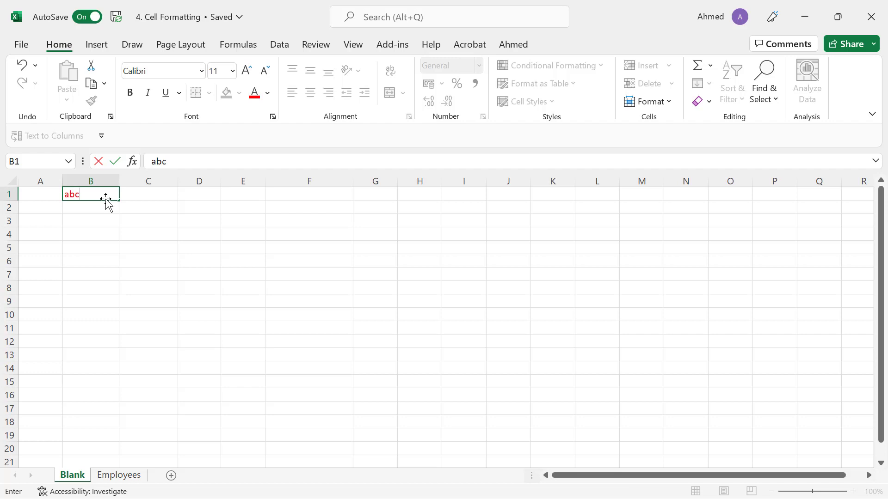
{"action": "key", "text": "Return"}
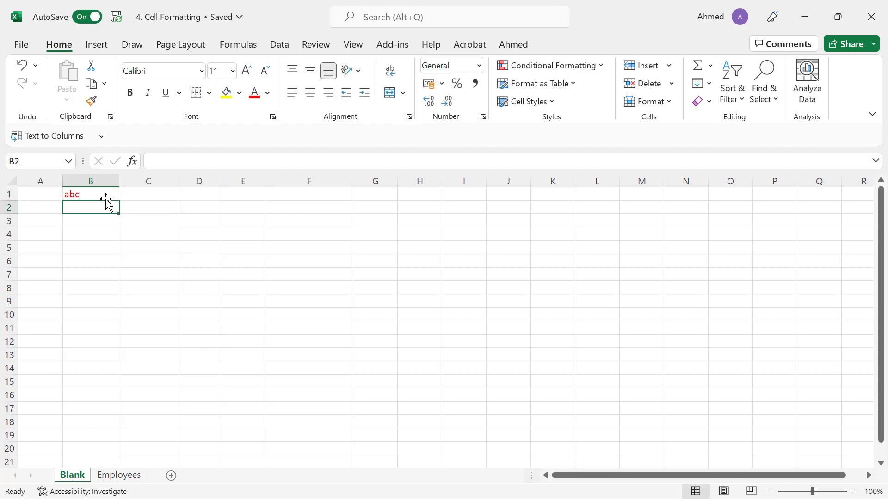
{"action": "key", "text": "Up"}
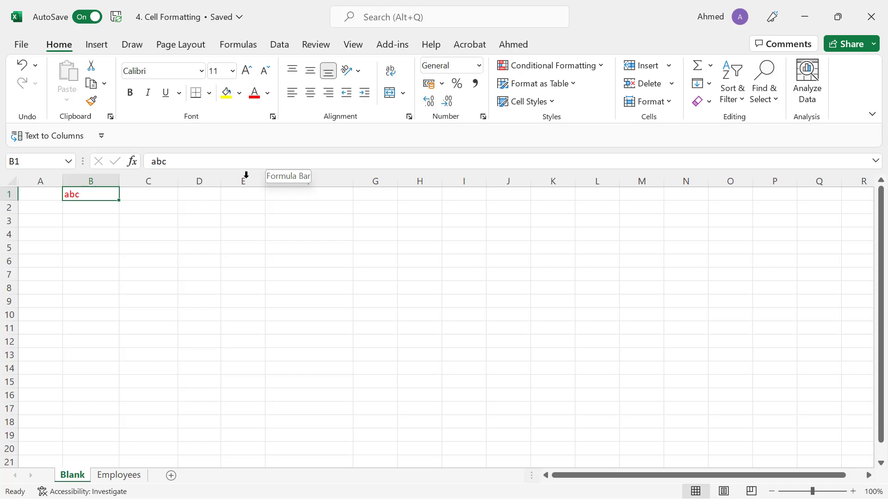
- Enter the date 1/1/2020 in cell C1, keeping that cell selected
{"action": "left_click", "coordinate": [164, 192]}
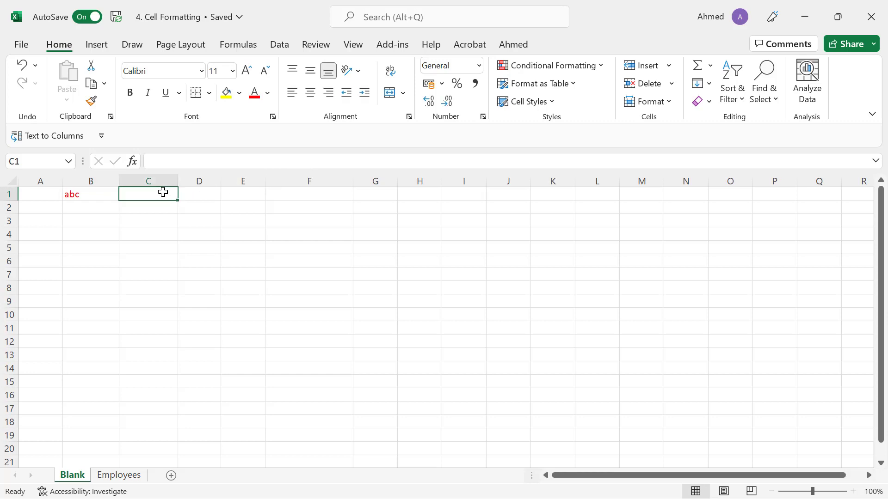
{"action": "type", "text": "1/1"}
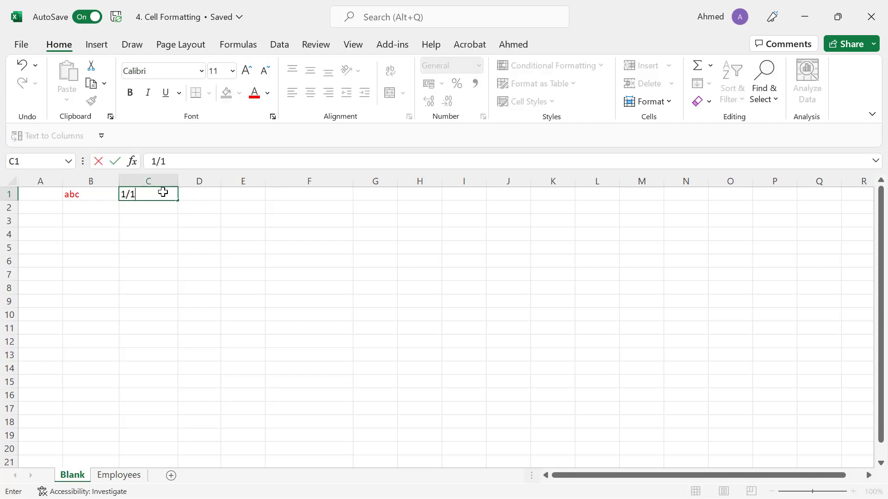
{"action": "type", "text": "/2020"}
{"action": "key", "text": "ctrl+Return"}
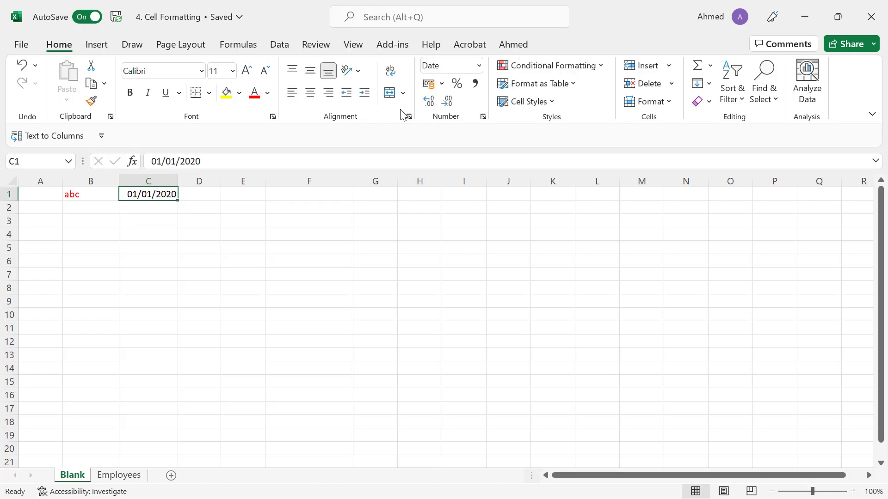
- Format cell C1 as Long Date and widen column C to fit the full date
{"action": "left_click", "coordinate": [480, 65]}
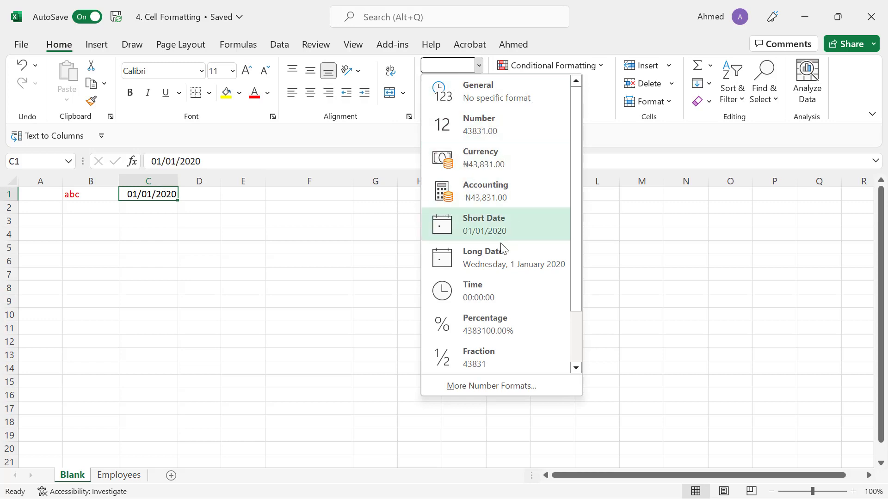
{"action": "left_click", "coordinate": [488, 257]}
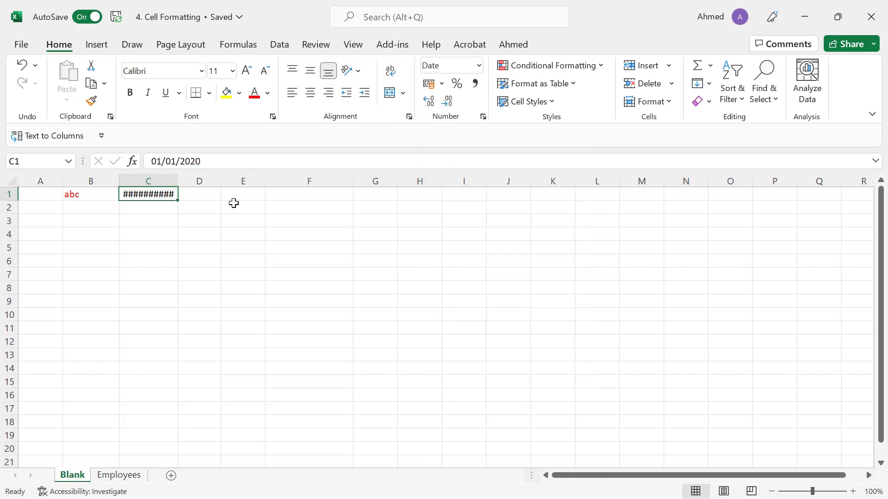
{"action": "left_click_drag", "start_coordinate": [178, 179], "coordinate": [265, 180]}
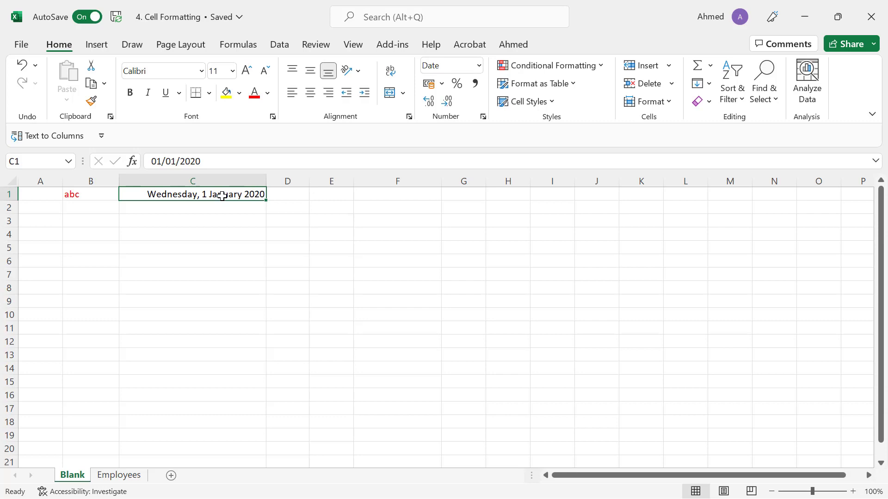
- Replace the date in cell C1 with the current date, 03/10/2022, and inspect its underlying value without editing it
{"action": "key", "text": "ctrl+semicolon"}
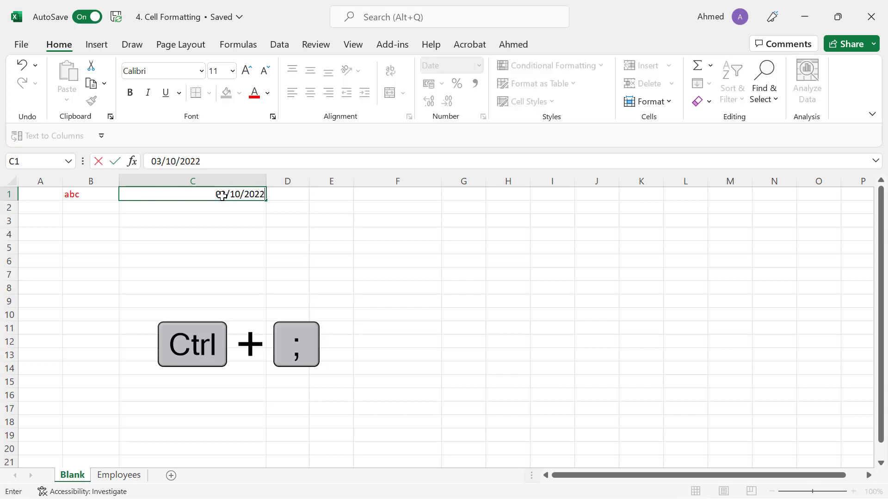
{"action": "key", "text": "Return"}
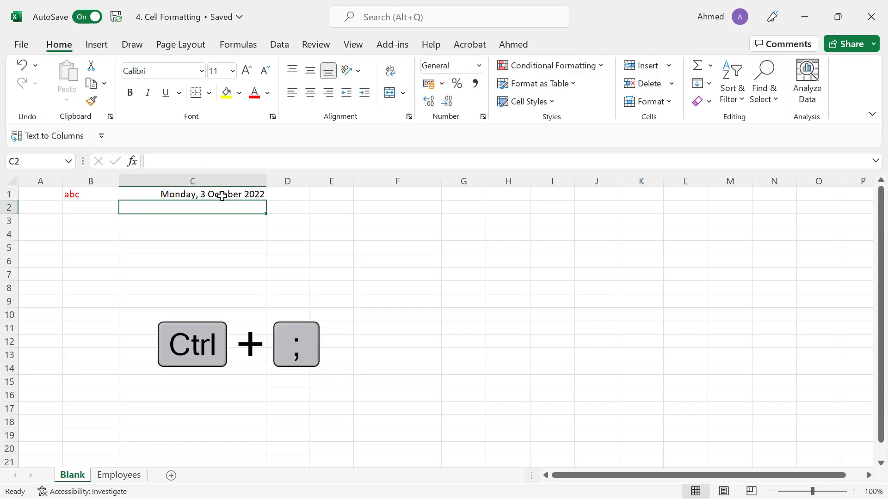
{"action": "left_click", "coordinate": [202, 195]}
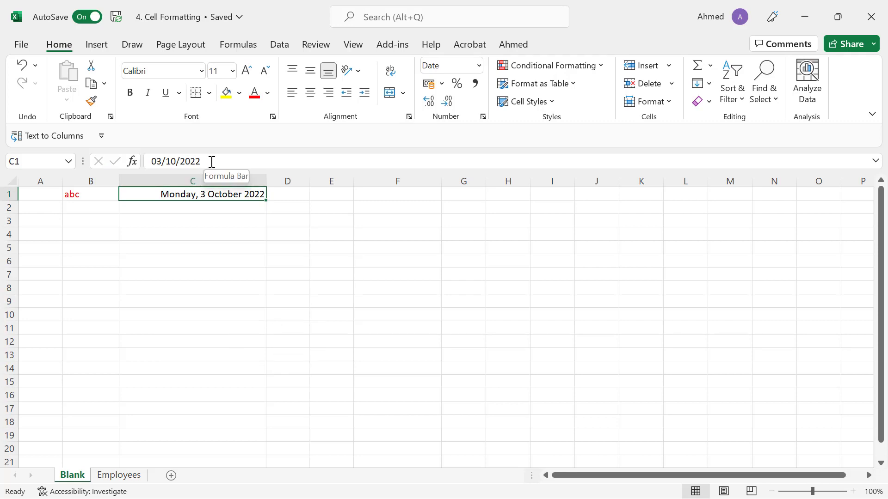
{"action": "left_click_drag", "start_coordinate": [212, 162], "coordinate": [148, 162]}
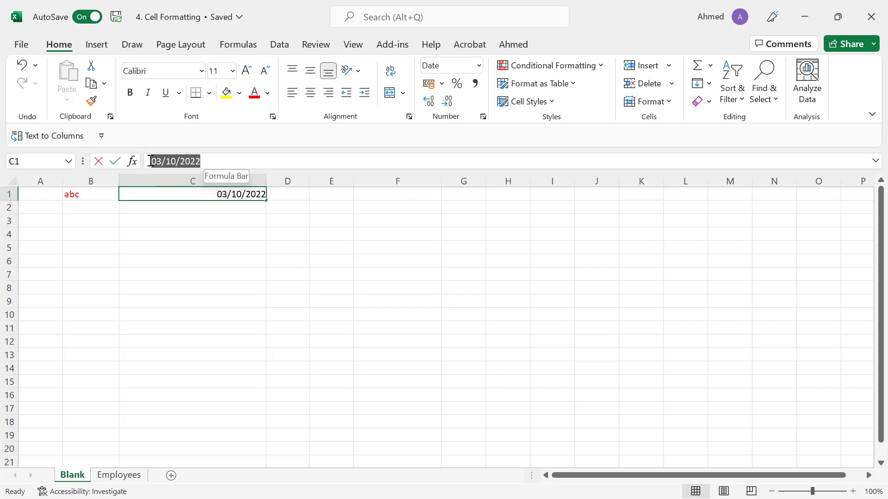
{"action": "key", "text": "Escape"}
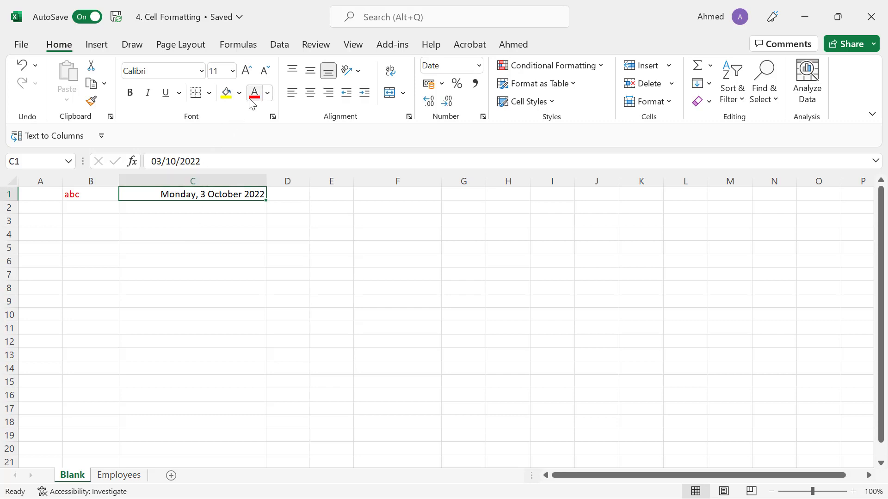
- Set the font color of the date in cell C1 to white and deselect the cell
{"action": "left_click", "coordinate": [267, 95]}
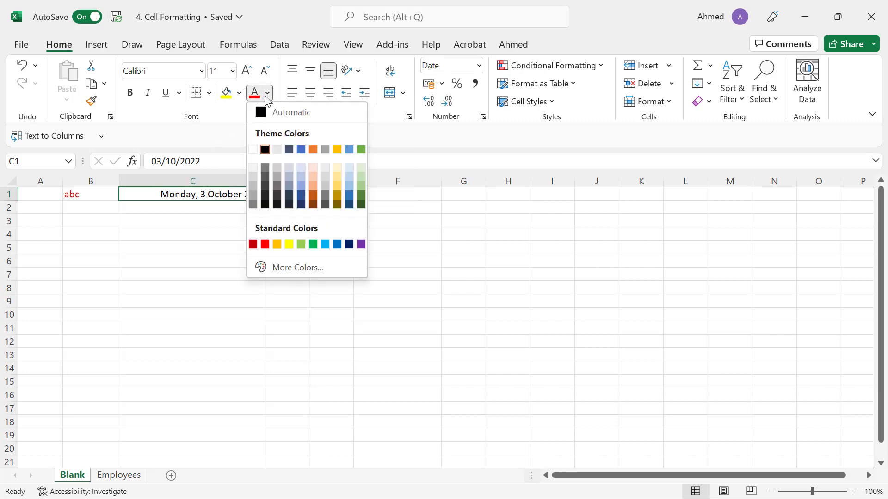
{"action": "left_click", "coordinate": [253, 150]}
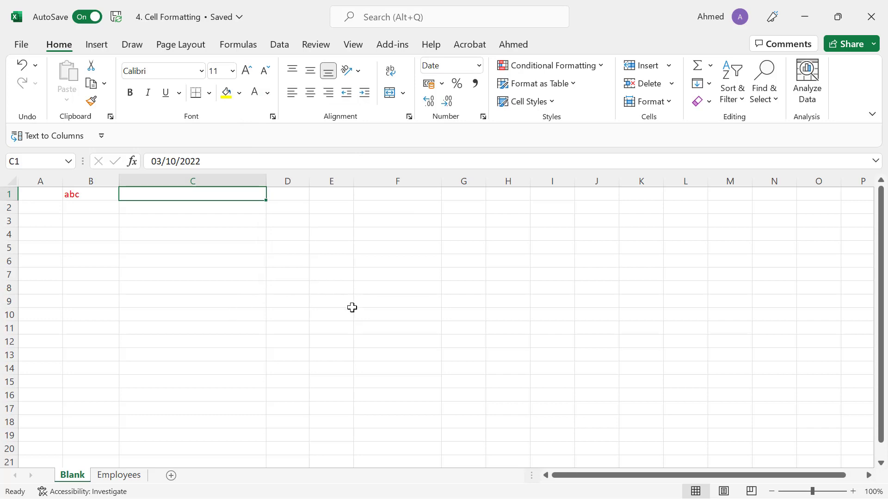
{"action": "left_click", "coordinate": [369, 320]}
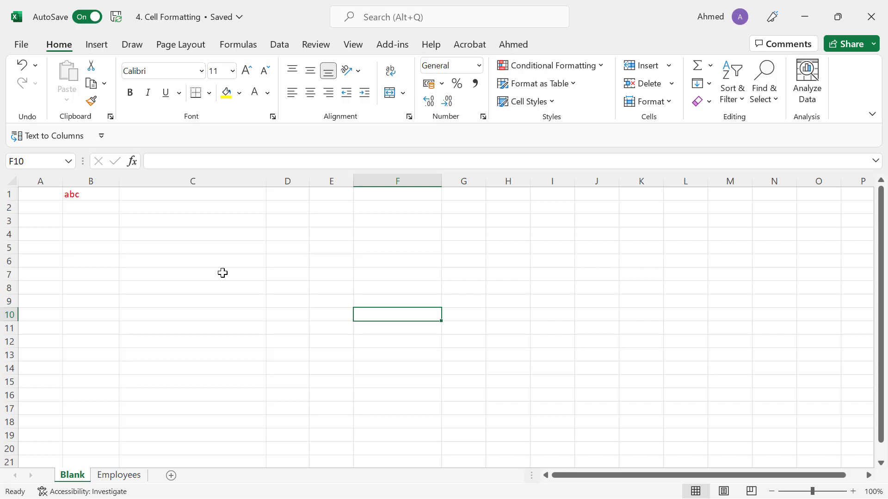
- Set the font color of every cell on the Blank sheet to black, then select cell C1
{"action": "left_click", "coordinate": [9, 182]}
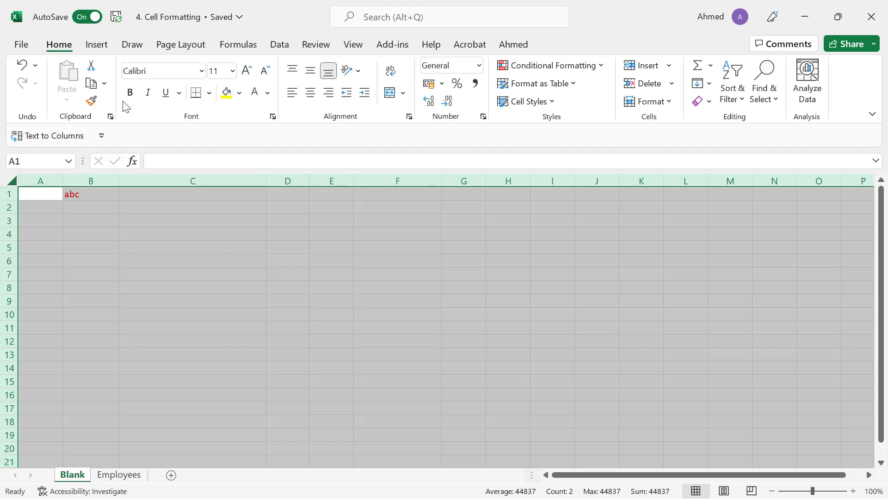
{"action": "left_click", "coordinate": [268, 93]}
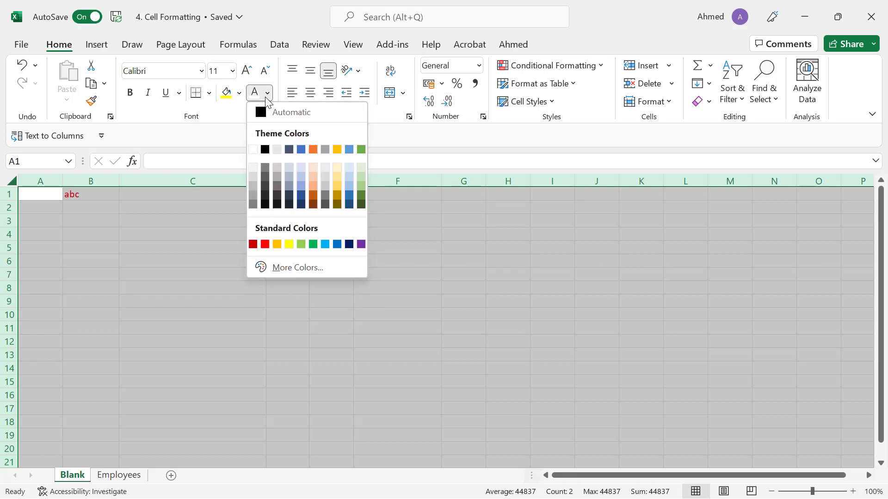
{"action": "left_click", "coordinate": [264, 149]}
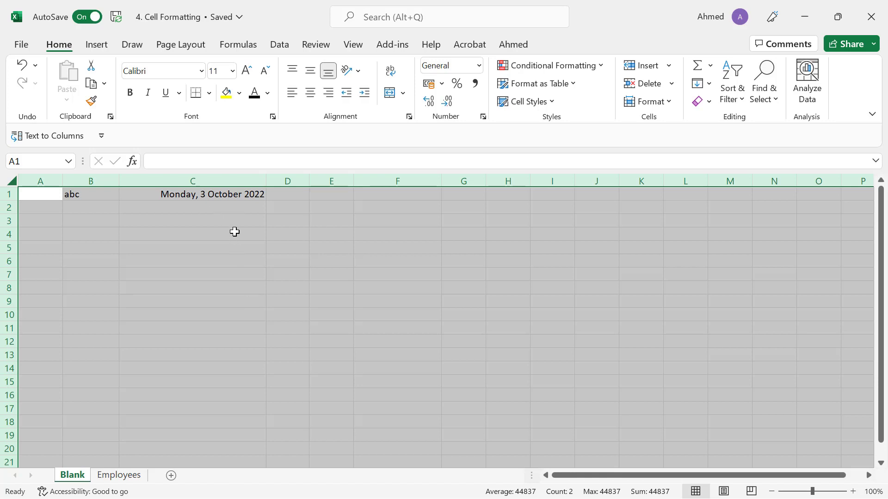
{"action": "left_click", "coordinate": [184, 198]}
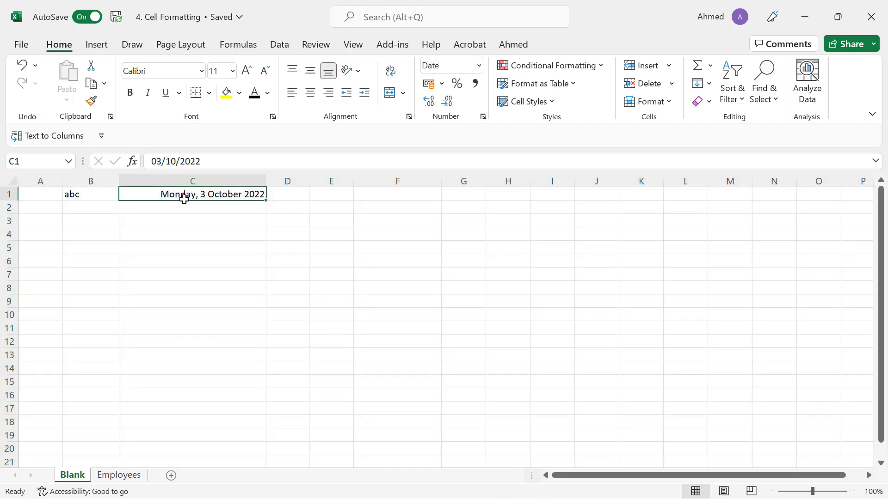
- On the Employees sheet, widen the Date of birth column and format B2:B8 as Long Date
{"action": "left_click", "coordinate": [121, 477]}
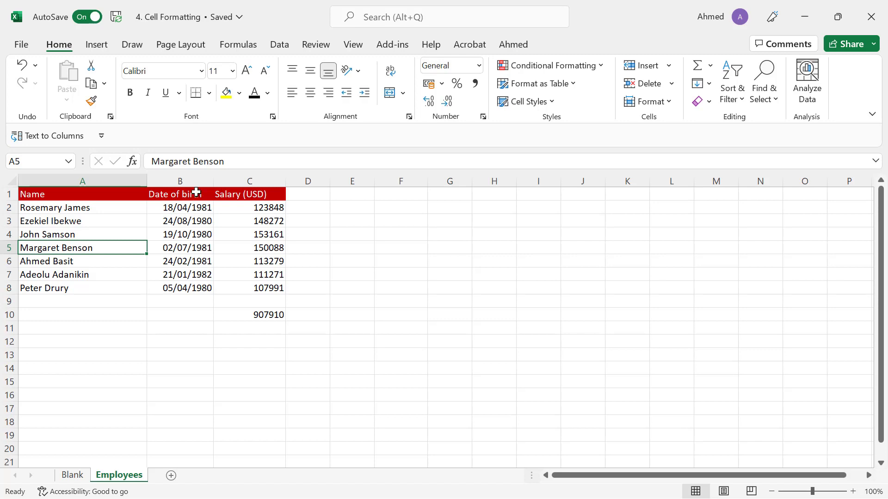
{"action": "left_click_drag", "start_coordinate": [212, 181], "coordinate": [288, 180]}
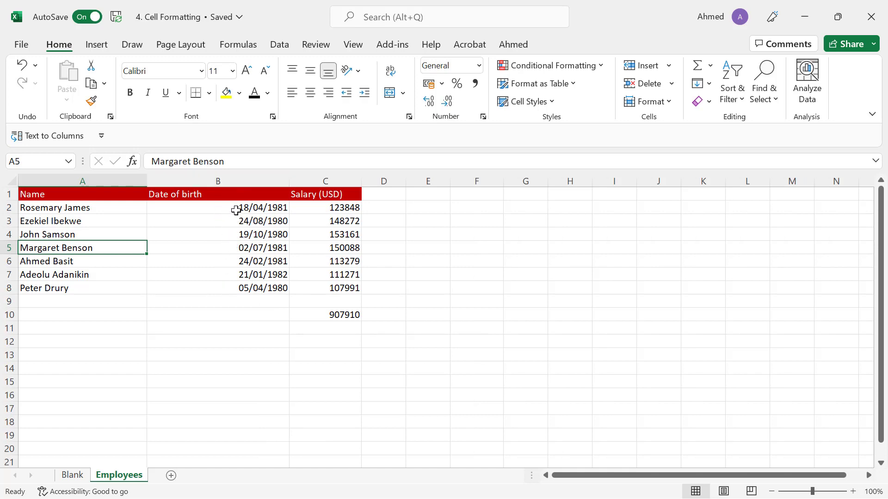
{"action": "left_click_drag", "start_coordinate": [238, 206], "coordinate": [239, 283]}
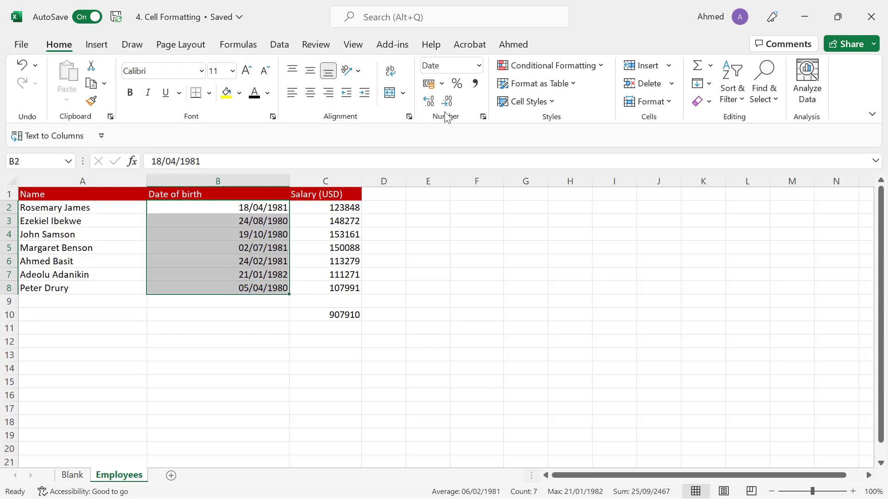
{"action": "left_click", "coordinate": [479, 66]}
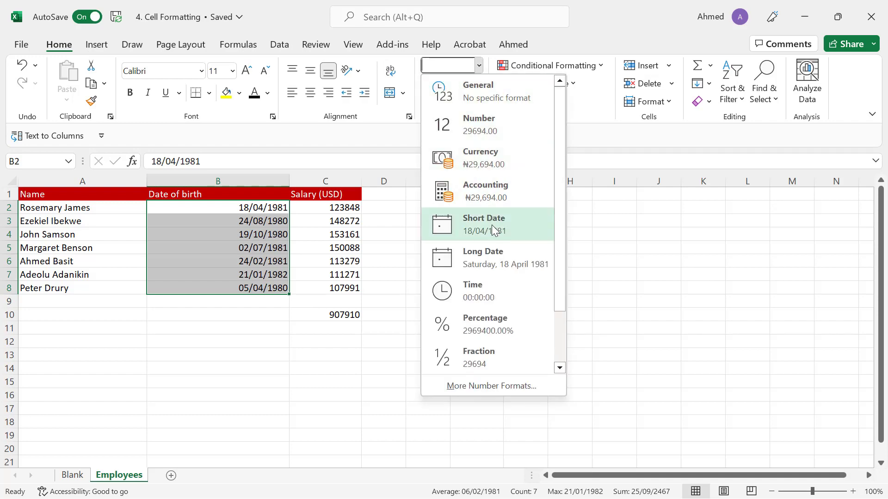
{"action": "left_click", "coordinate": [502, 254]}
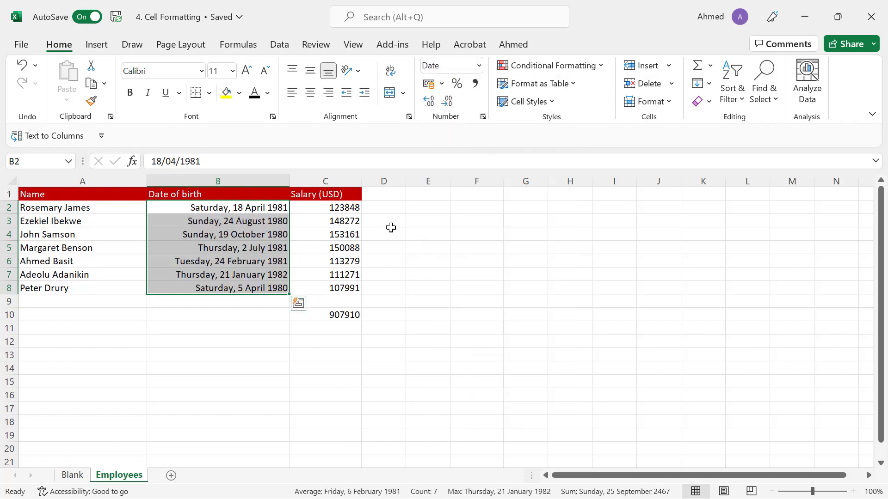
- Apply the comma number style with two decimal places to the salary figures and their total in C2:C10
{"action": "left_click", "coordinate": [335, 208]}
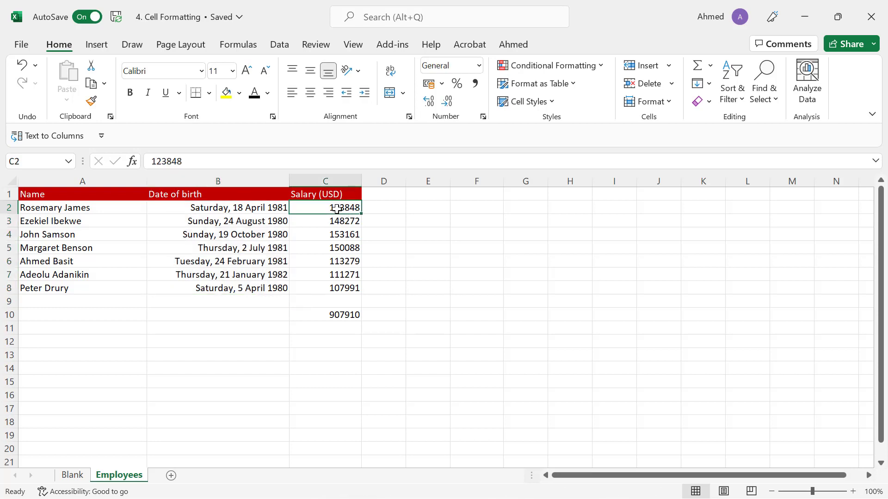
{"action": "left_click_drag", "start_coordinate": [333, 206], "coordinate": [339, 312]}
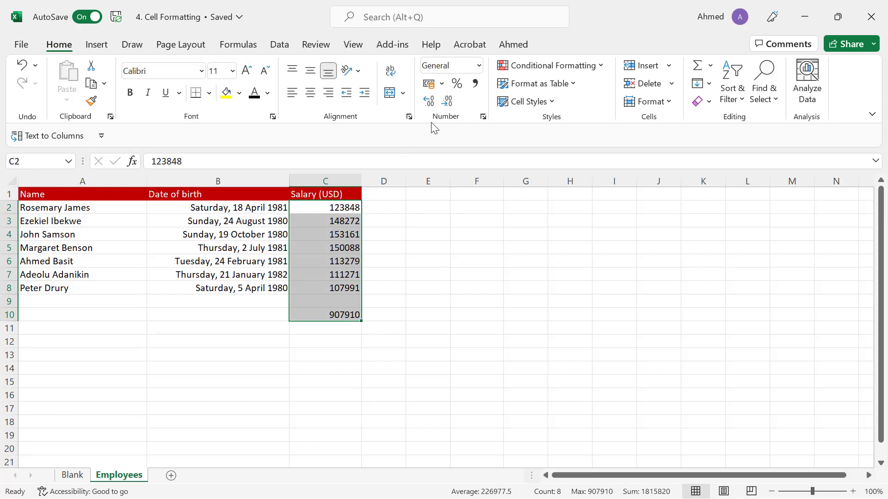
{"action": "left_click", "coordinate": [449, 103]}
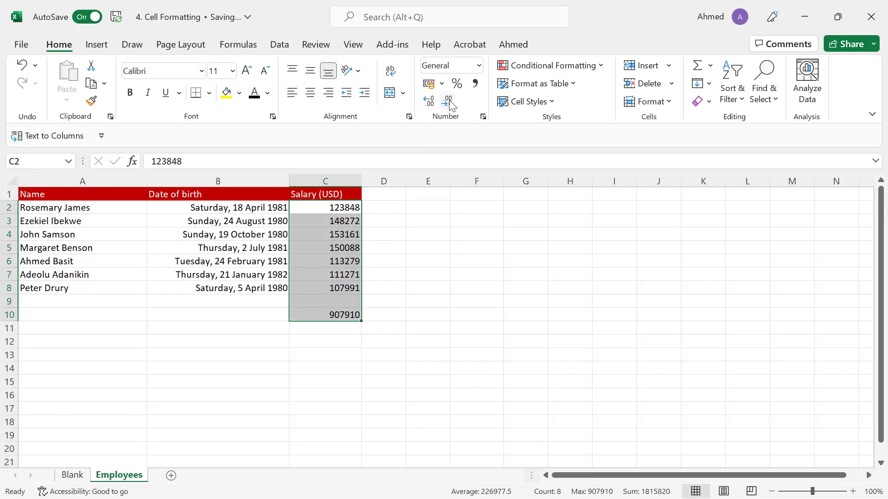
{"action": "left_click", "coordinate": [476, 85]}
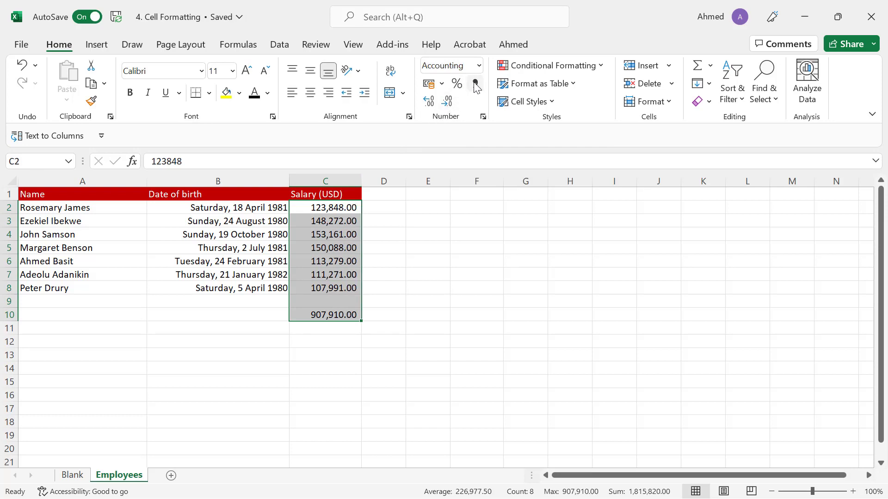
- Increase the individual salaries in C2:C8 to four decimal places
{"action": "left_click", "coordinate": [340, 208]}
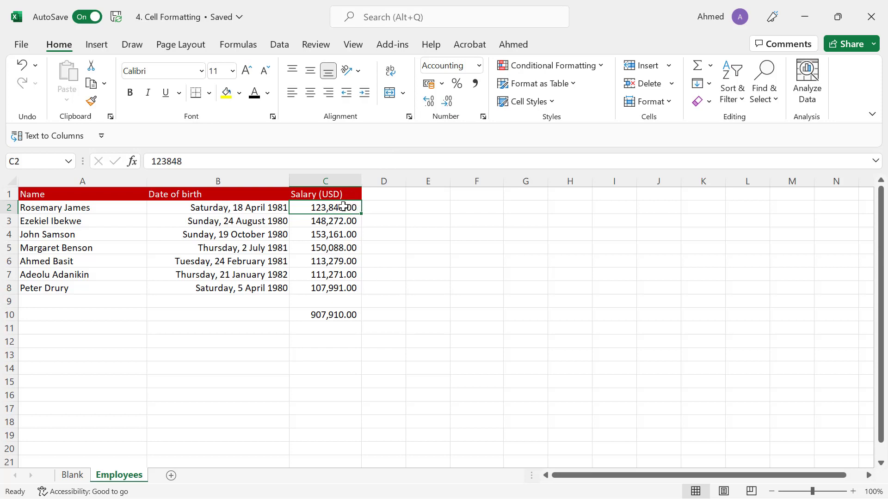
{"action": "left_click_drag", "start_coordinate": [343, 207], "coordinate": [349, 286]}
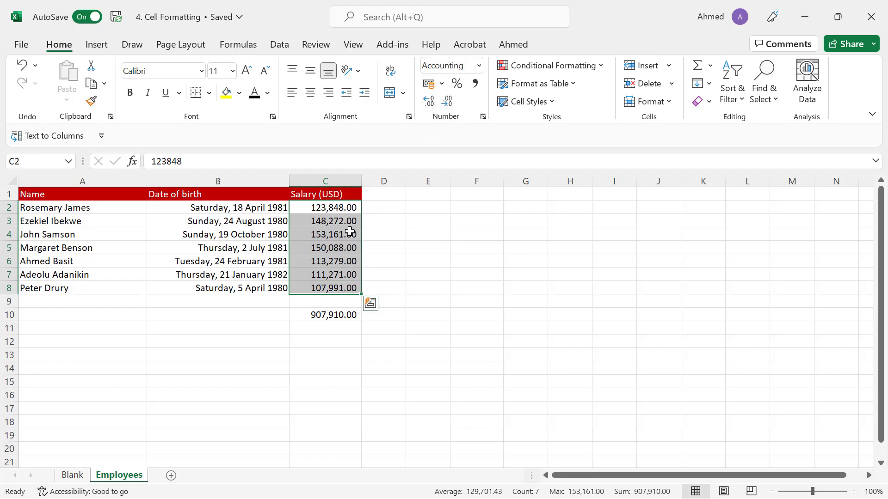
{"action": "left_click", "coordinate": [429, 102]}
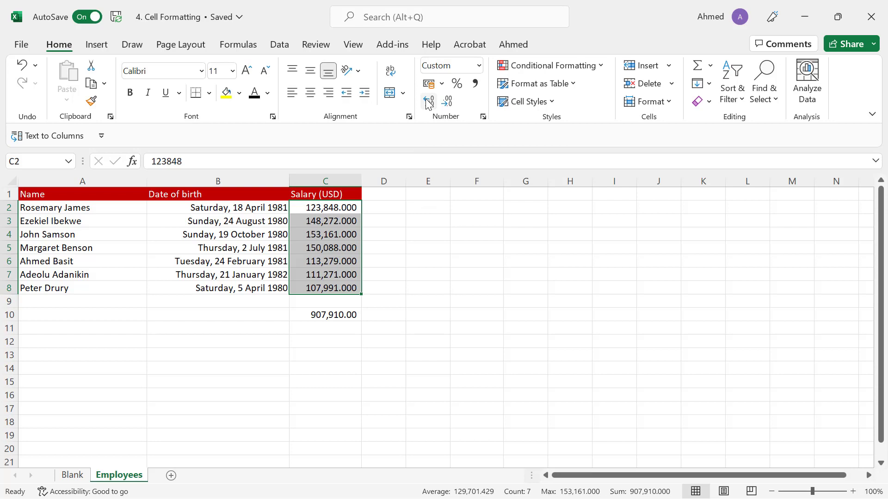
{"action": "left_click", "coordinate": [430, 103]}
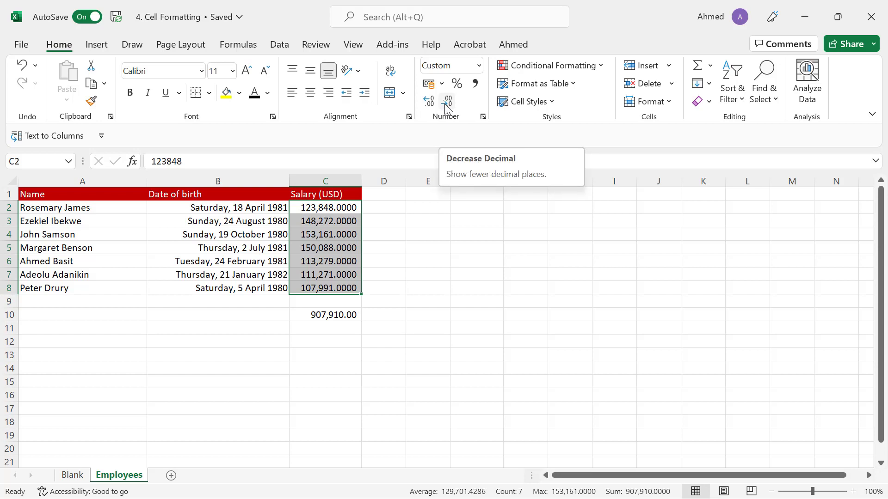
- Reduce the decimals of the salaries in C2:C8 until they show whole numbers with thousands separators
{"action": "left_click", "coordinate": [447, 102]}
{"action": "left_click", "coordinate": [446, 101]}
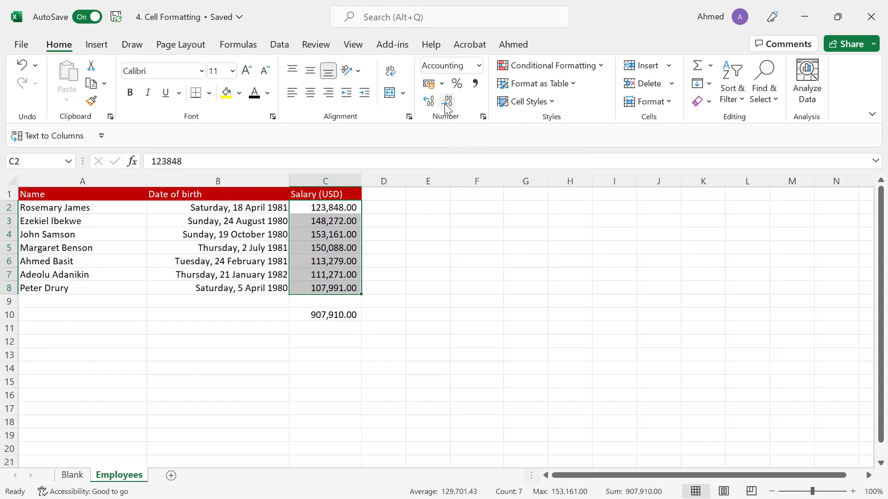
{"action": "left_click", "coordinate": [447, 102]}
{"action": "left_click", "coordinate": [446, 102]}
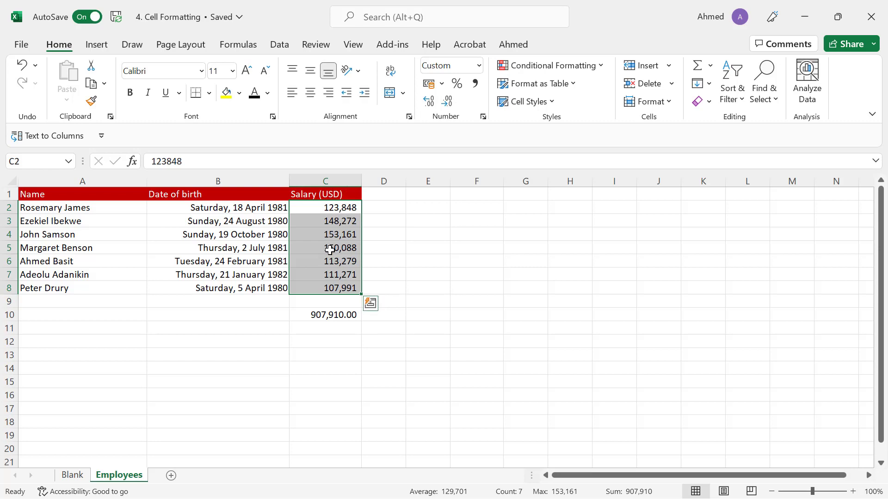
- Make the total row A10:C10 bold, give it a Top and Double Bottom Border, and deselect the row
{"action": "left_click", "coordinate": [331, 315]}
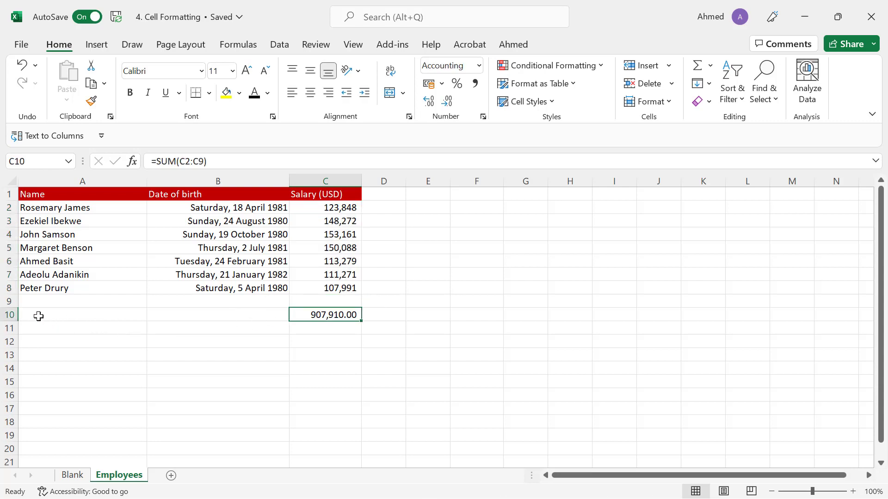
{"action": "left_click_drag", "start_coordinate": [39, 316], "coordinate": [302, 311]}
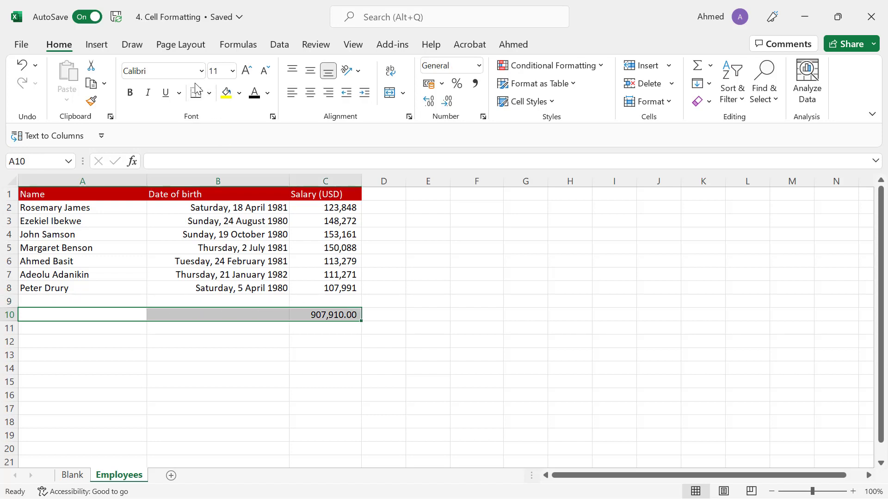
{"action": "left_click", "coordinate": [130, 94]}
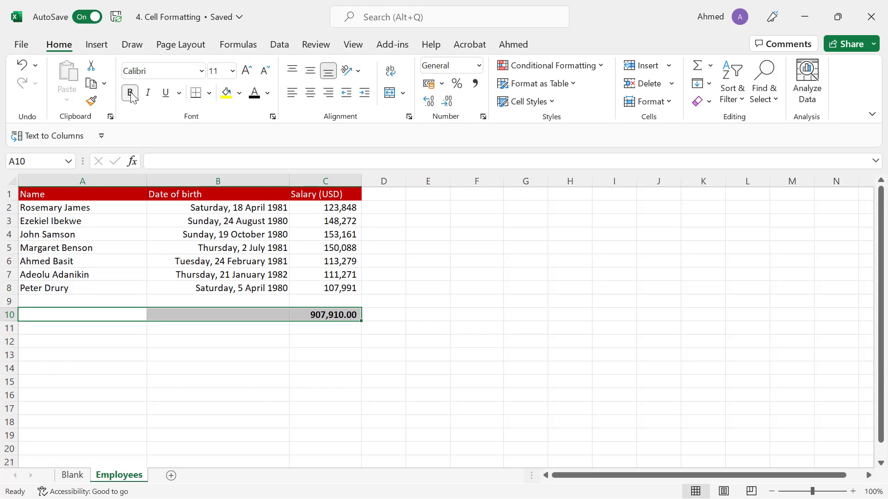
{"action": "left_click", "coordinate": [210, 93]}
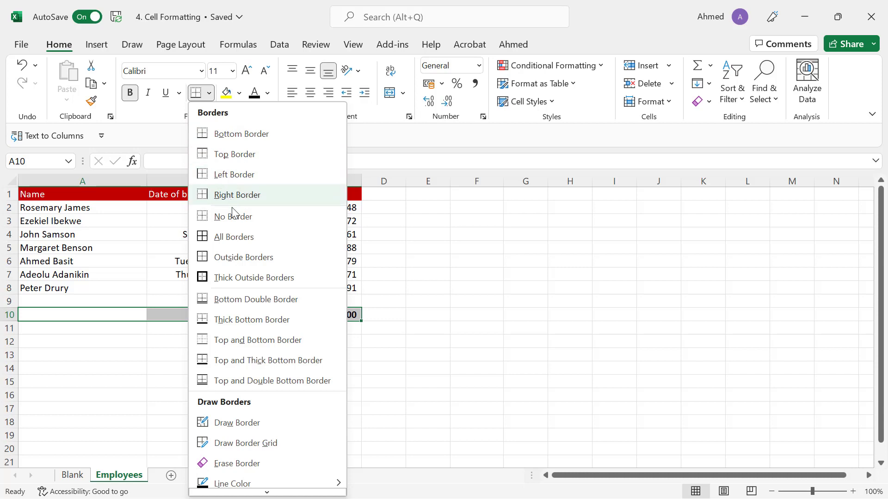
{"action": "left_click", "coordinate": [258, 381]}
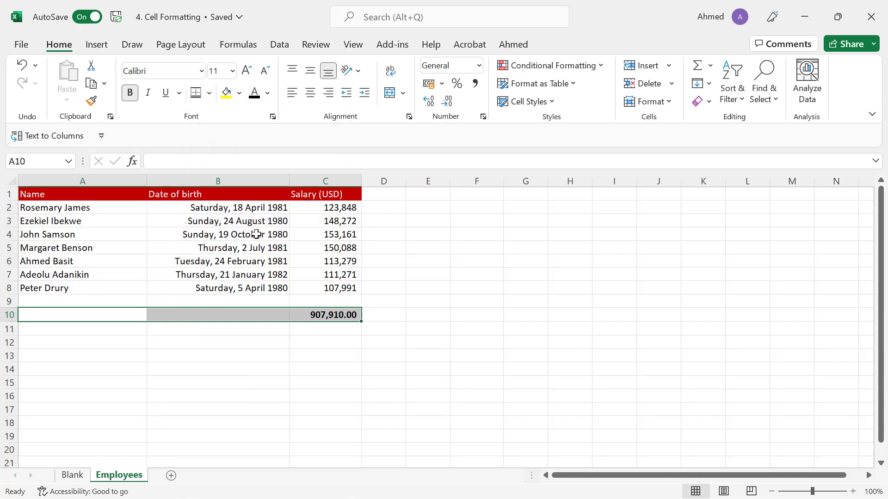
{"action": "left_click", "coordinate": [386, 232]}
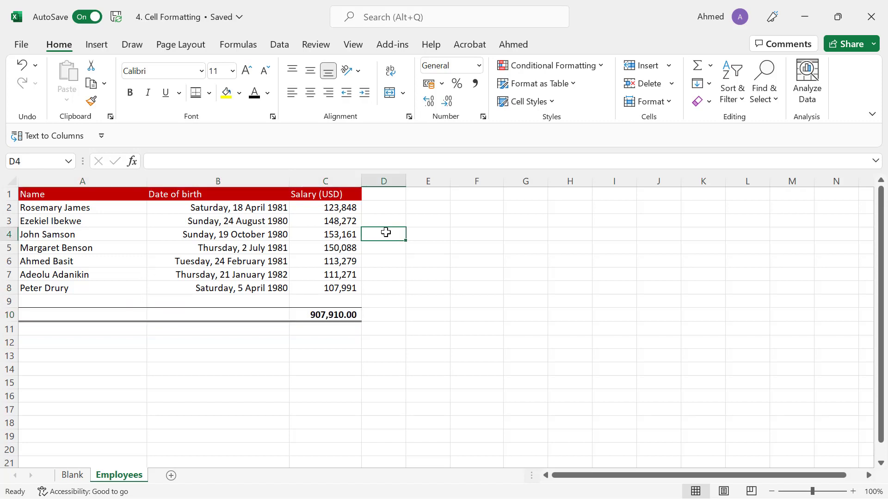